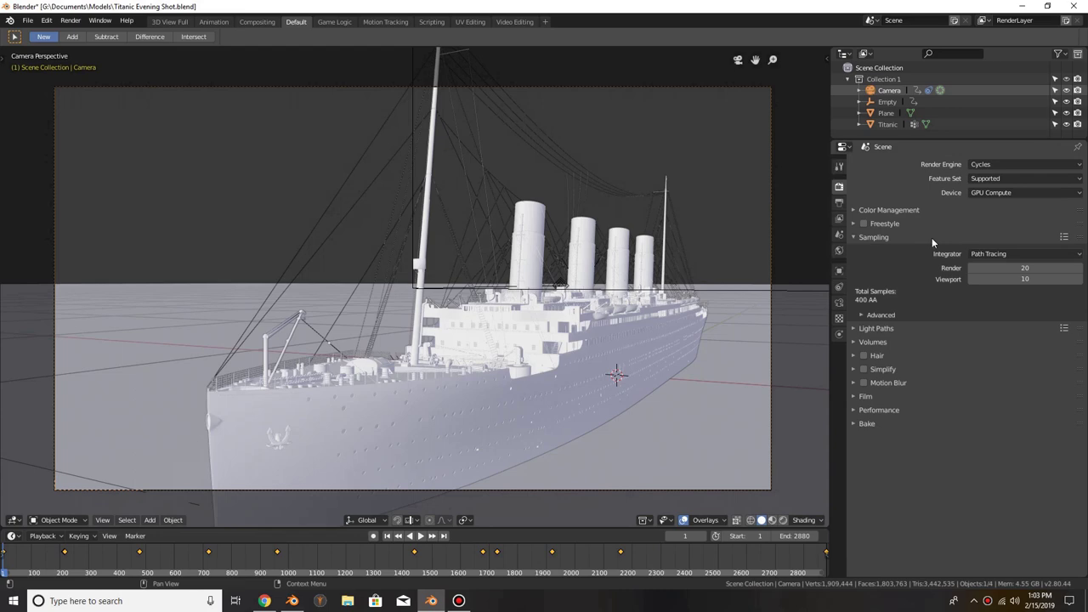
Step: Check the sampling and performance settings, then render the Titanic evening shot in 2.79 (1m 22s)
click(880, 315)
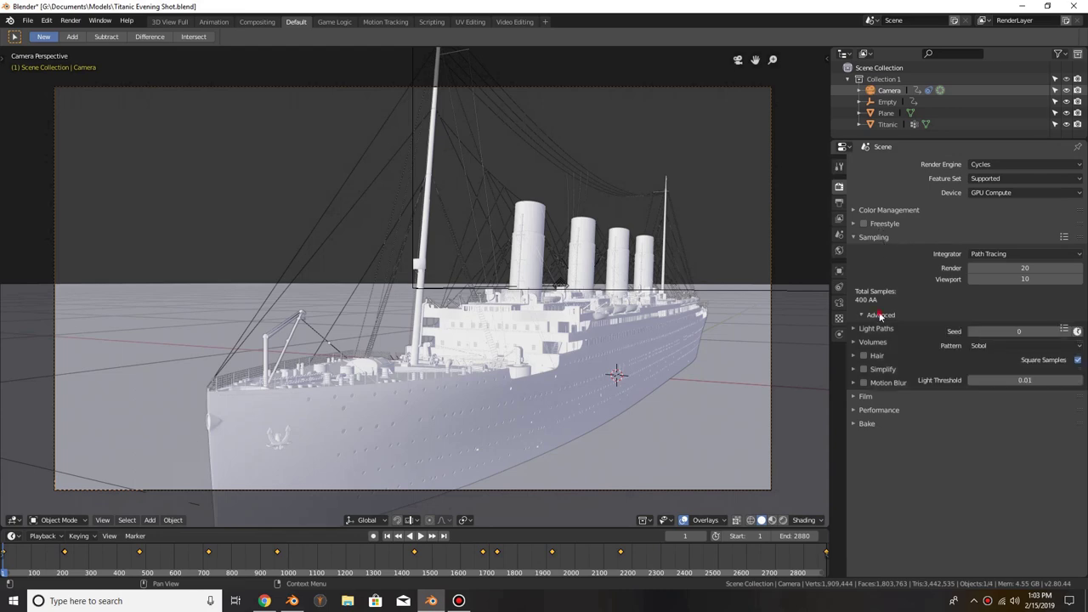
click(881, 314)
click(877, 410)
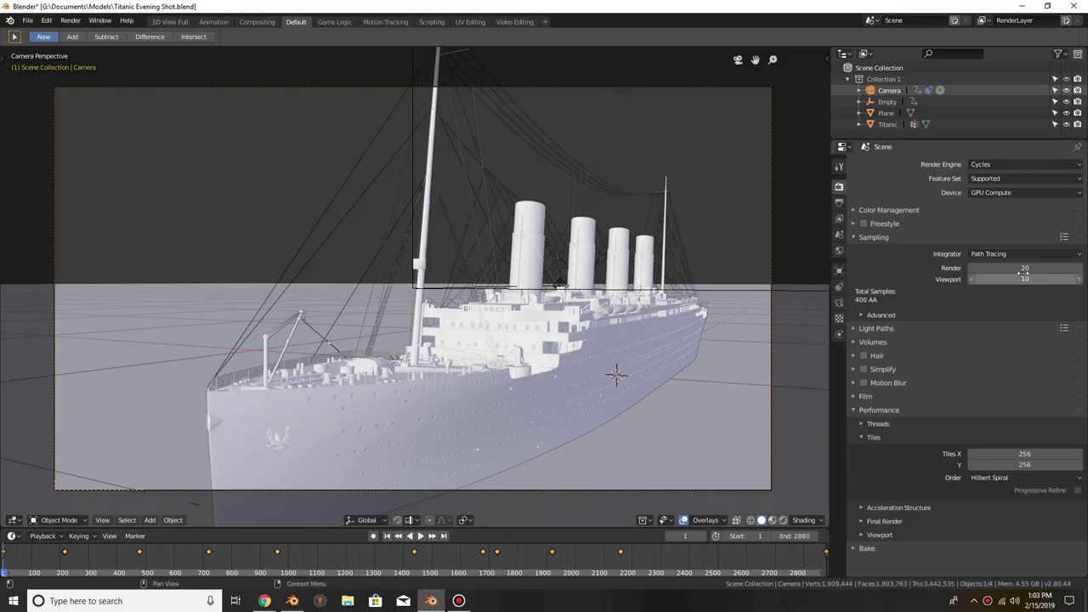
click(71, 20)
click(93, 36)
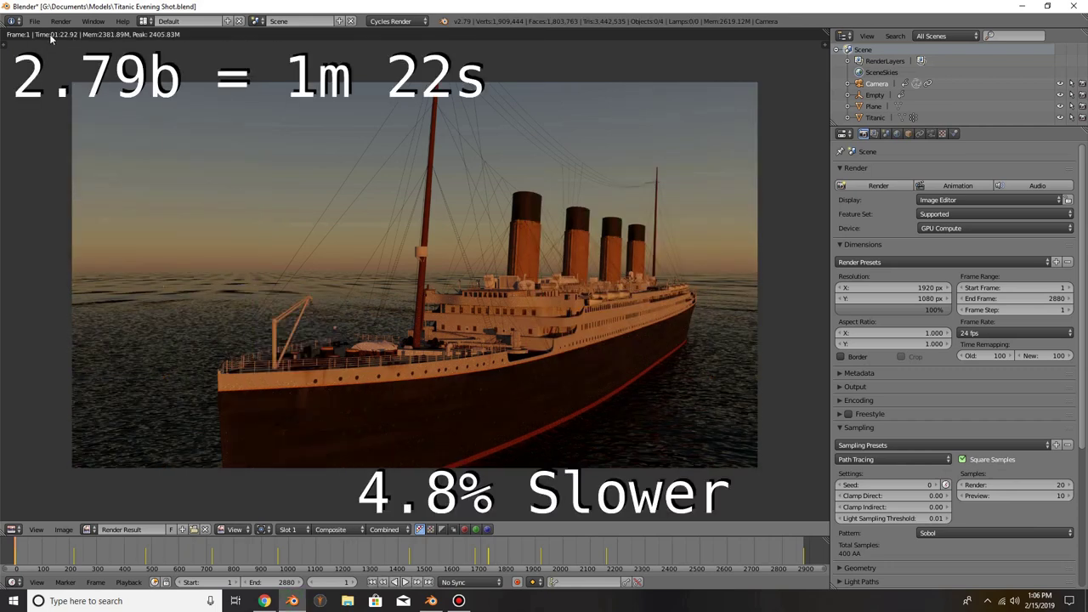
Step: Advance to frame 217 and render it in 2.8 Beta, finishing in 55s
key(Right)
key(F12)
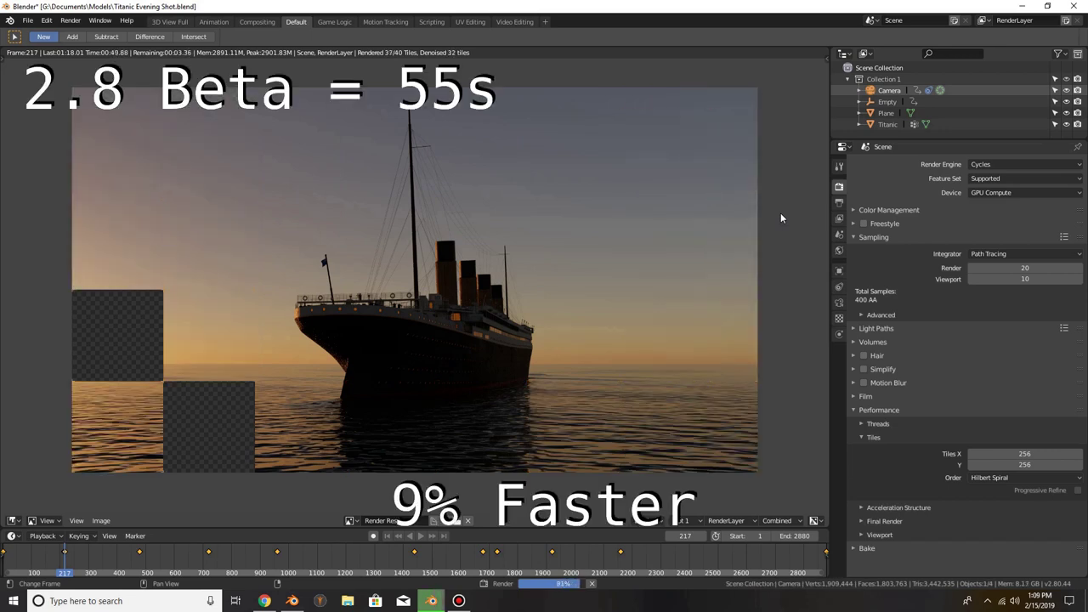
Step: Switch the render area back to the 3D Viewport and render frame 720 (about 2m)
click(11, 520)
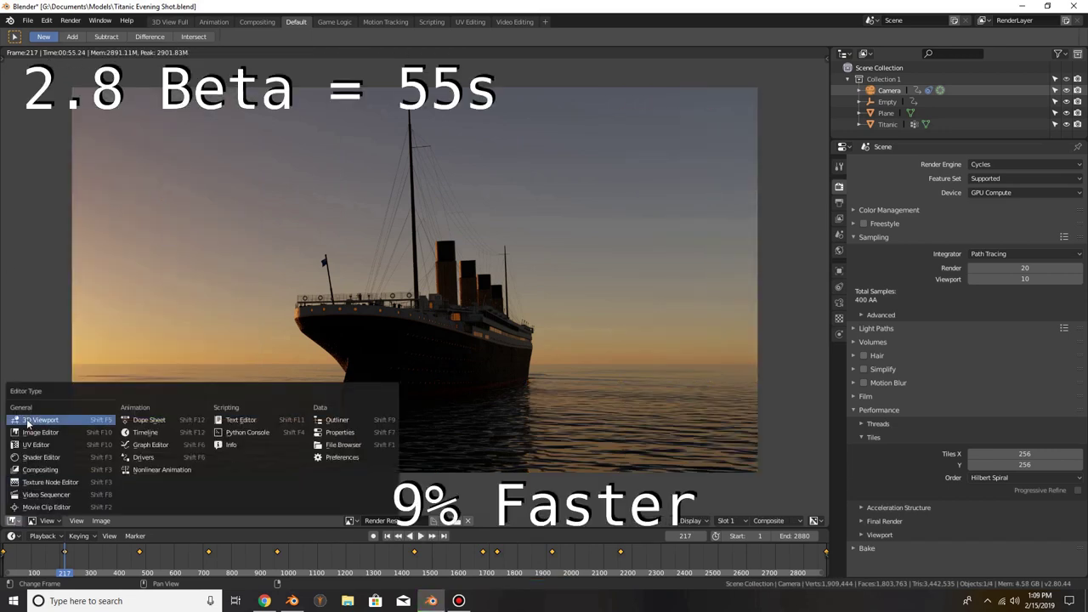
click(38, 412)
key(F12)
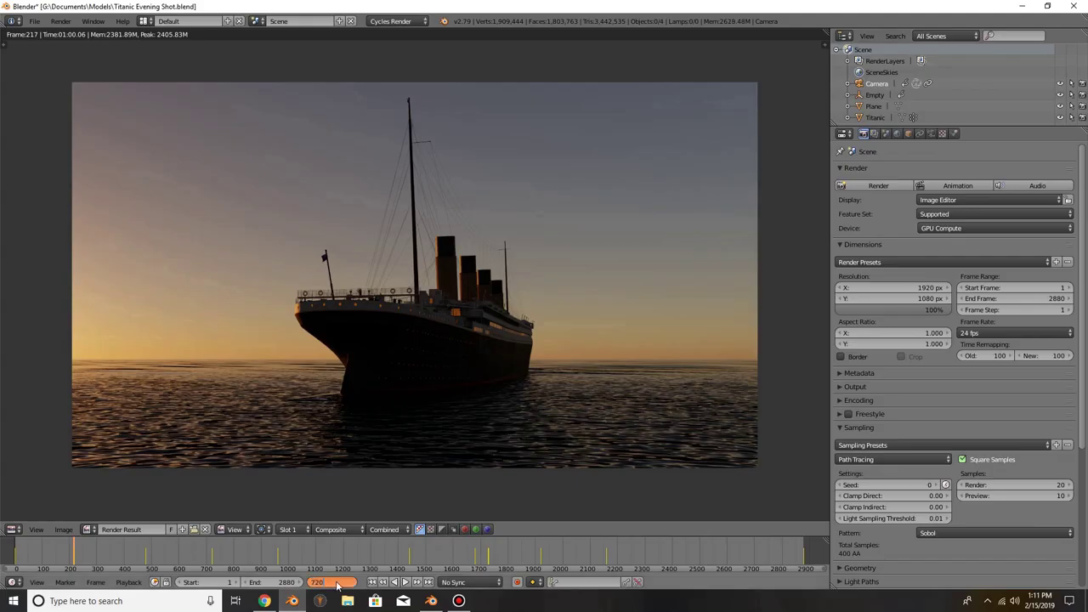
Step: Render frame 720 of the Titanic scene with F12
key(F12)
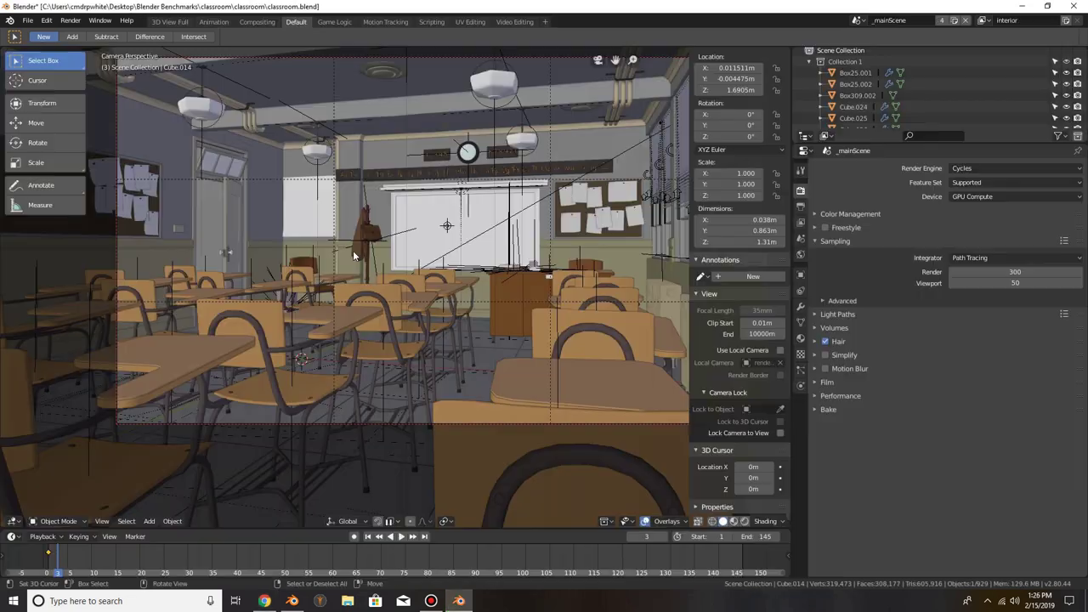
Step: Render the classroom benchmark frame on the GPU in 2.8, reaching 2m 27.66s
click(69, 20)
click(89, 34)
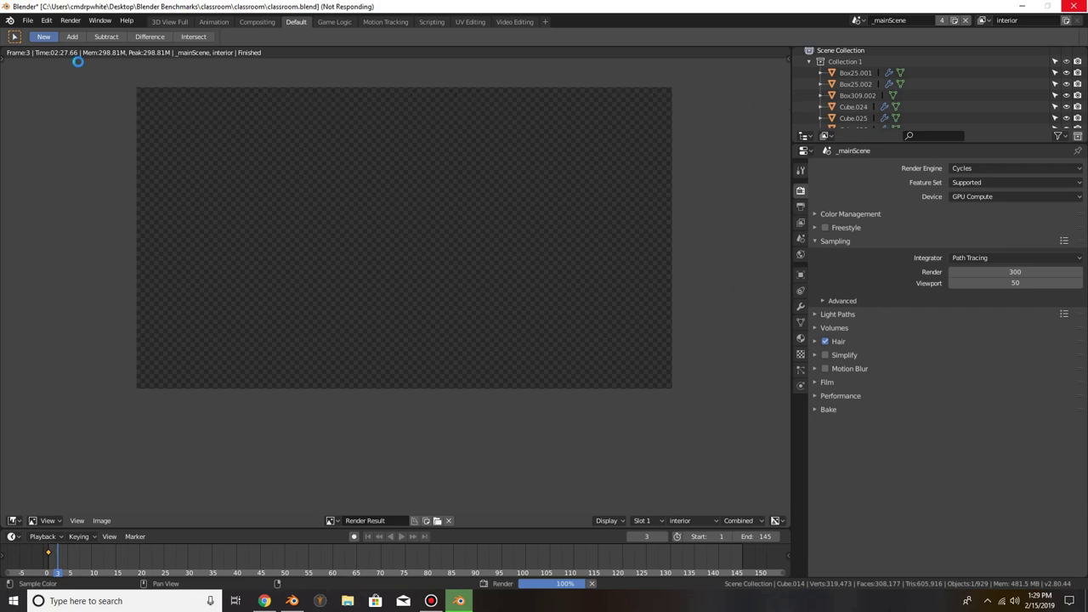
click(590, 584)
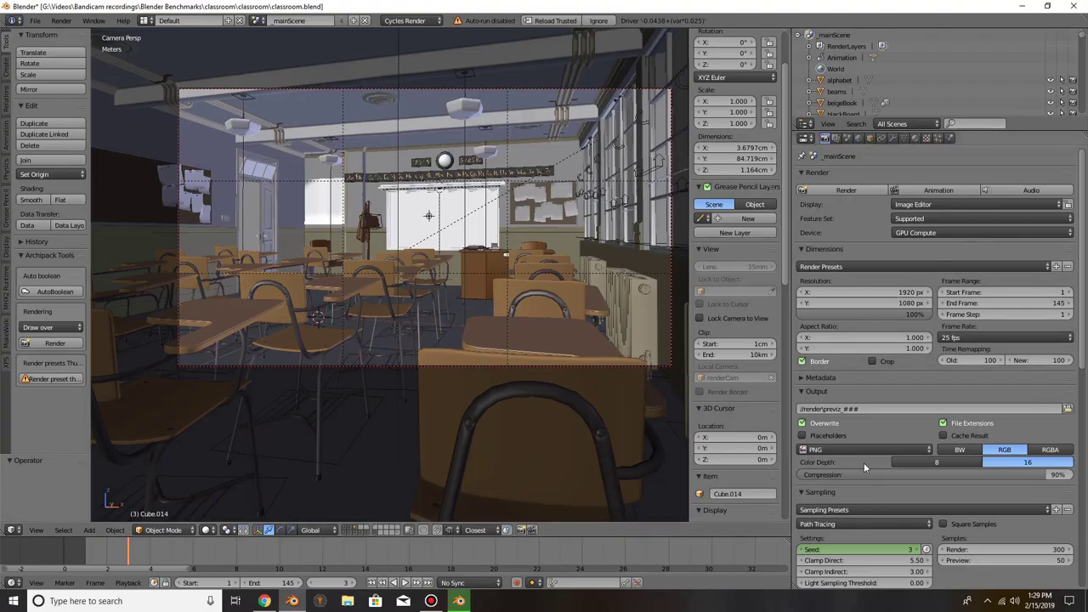